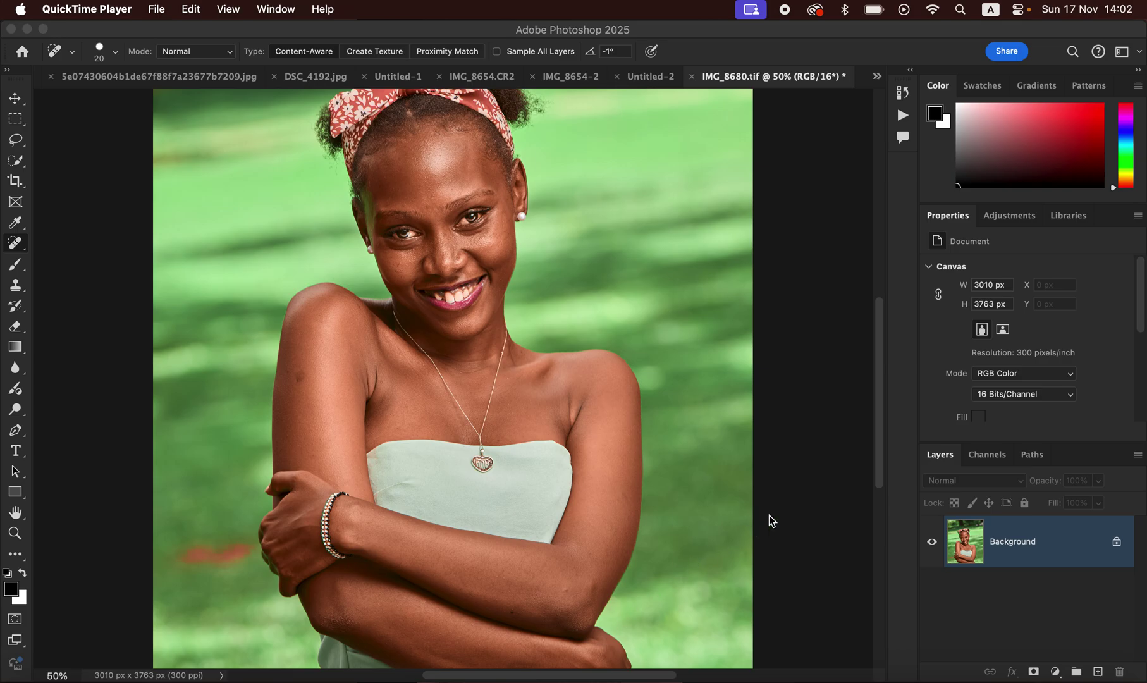
Show the Actions panel for the open portrait IMG_8680.tif.
left_click(882, 462)
key("super+minus")
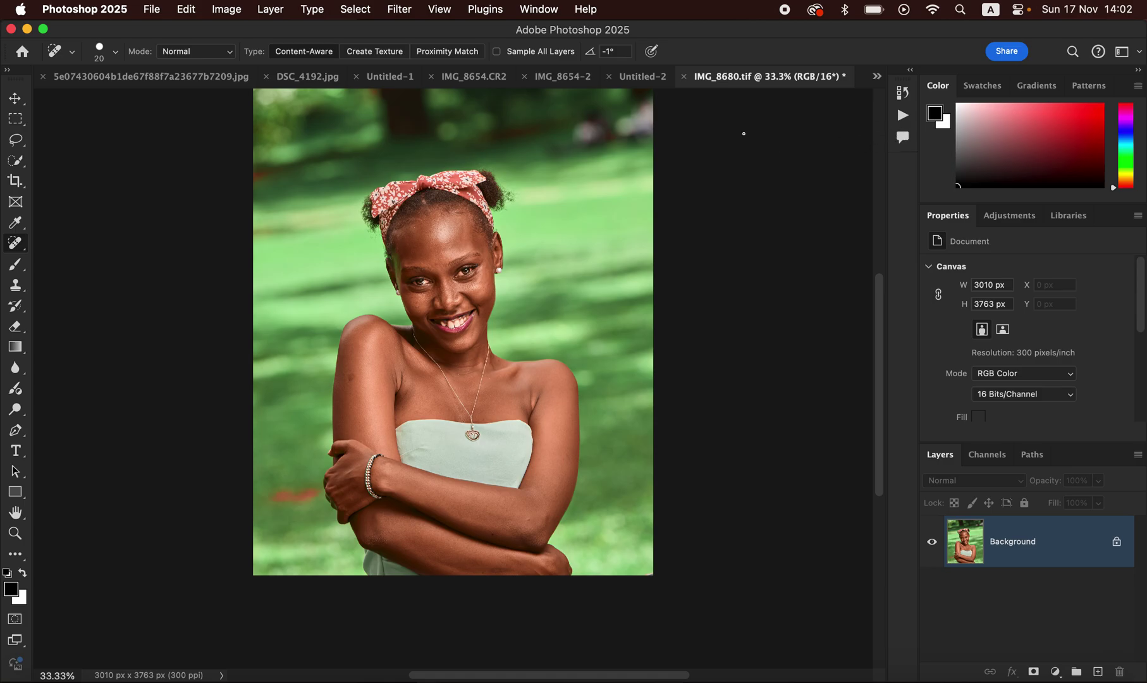
left_click(524, 9)
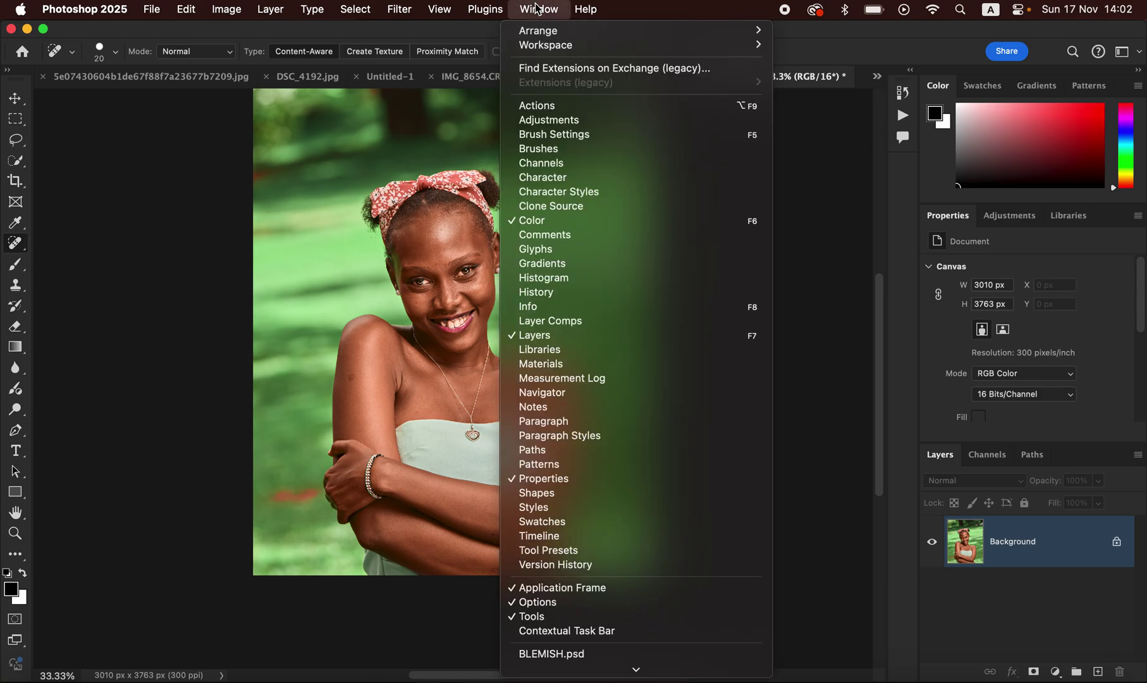
left_click(546, 111)
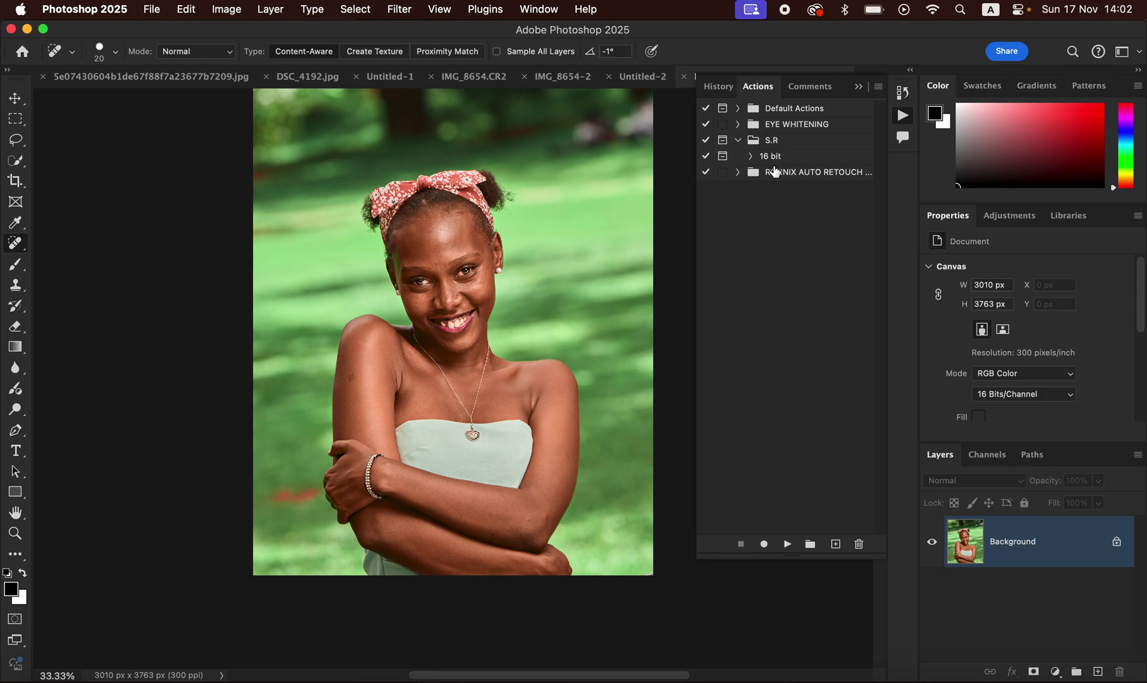
left_click(878, 87)
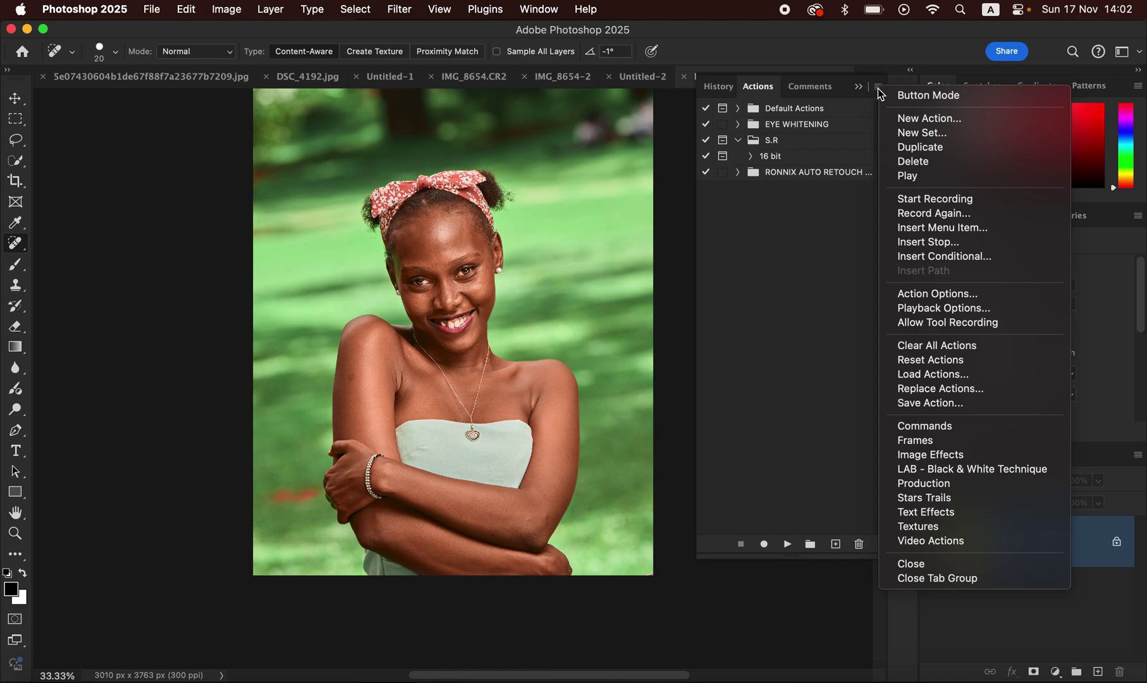
left_click(939, 375)
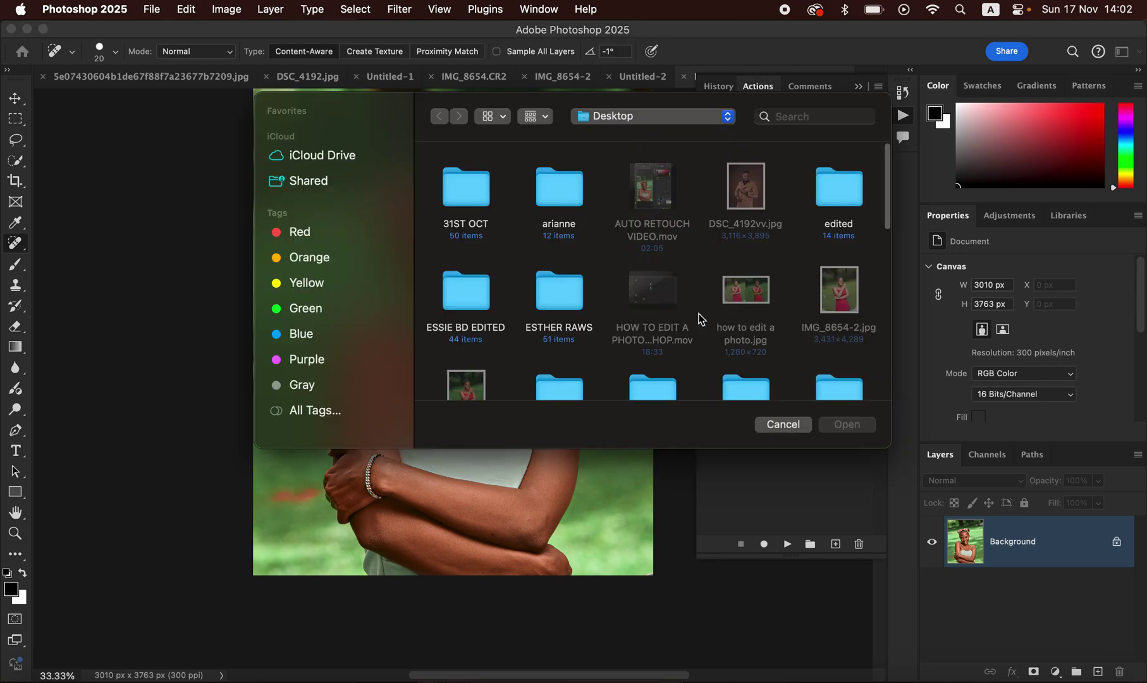
scroll(703, 278, "down", 10)
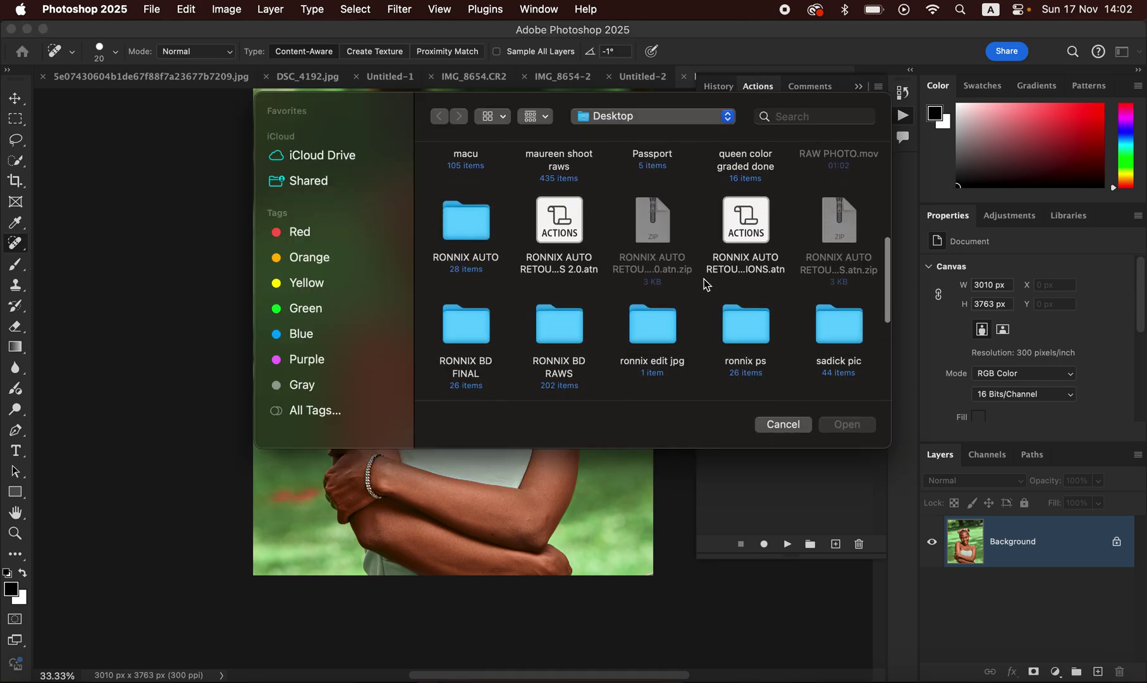
left_click(746, 231)
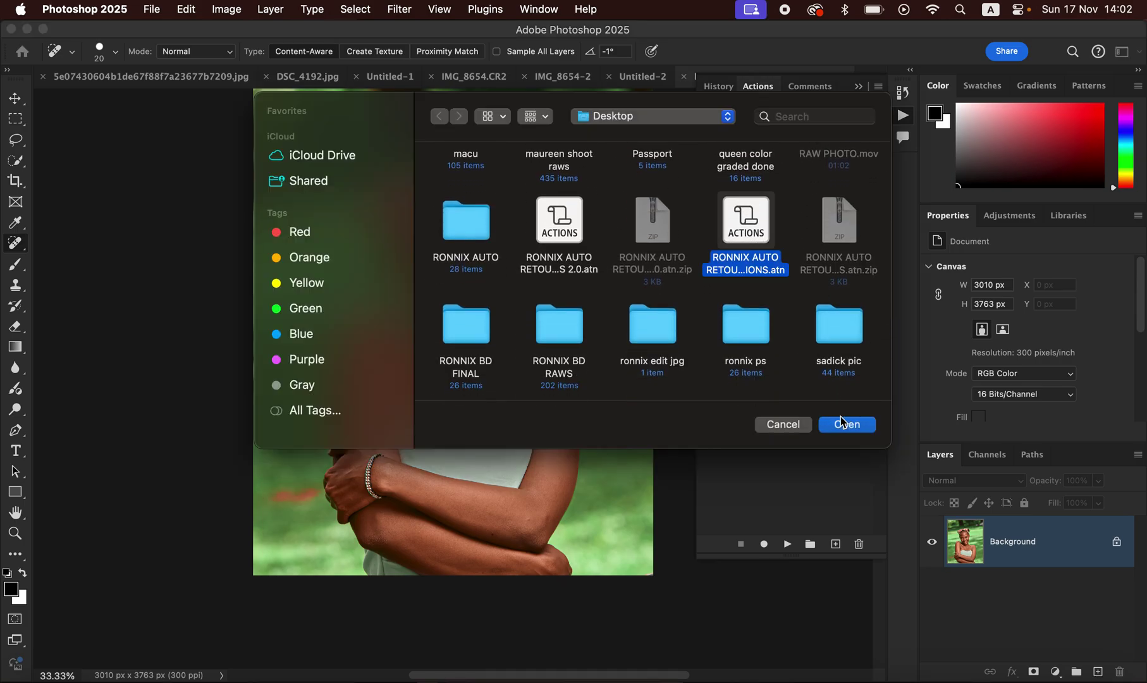
left_click(784, 425)
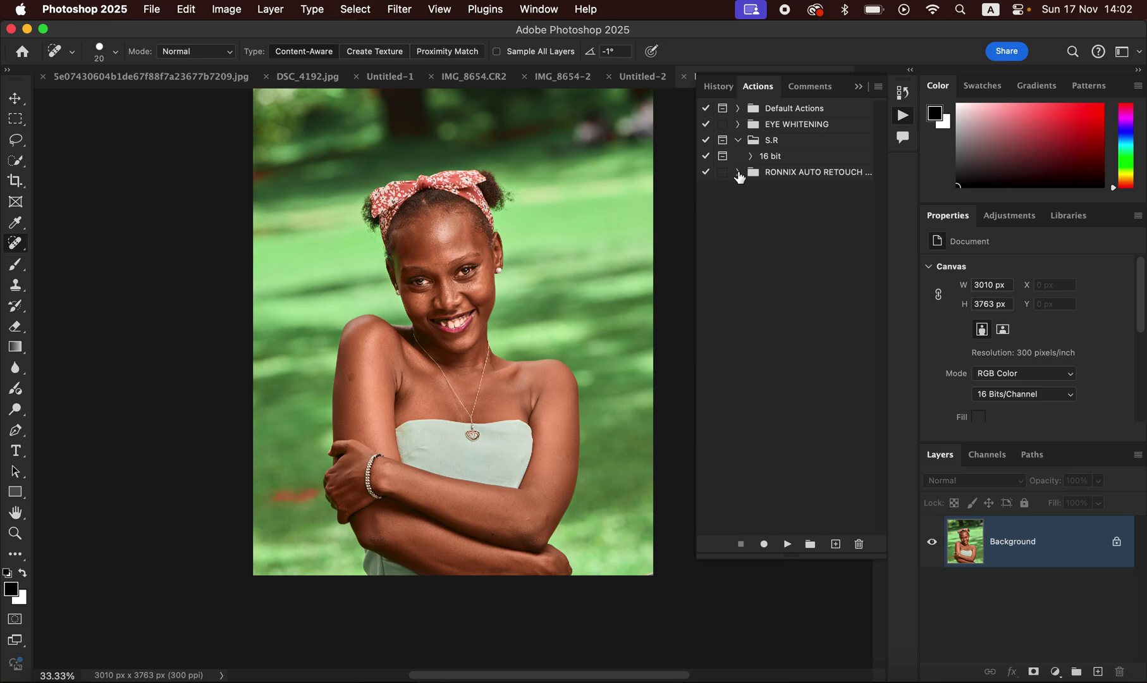
Expand the RONNIX AUTO RETOUCH action set and play the RARA MEDIUM AUTO 2 action on the portrait.
left_click(737, 172)
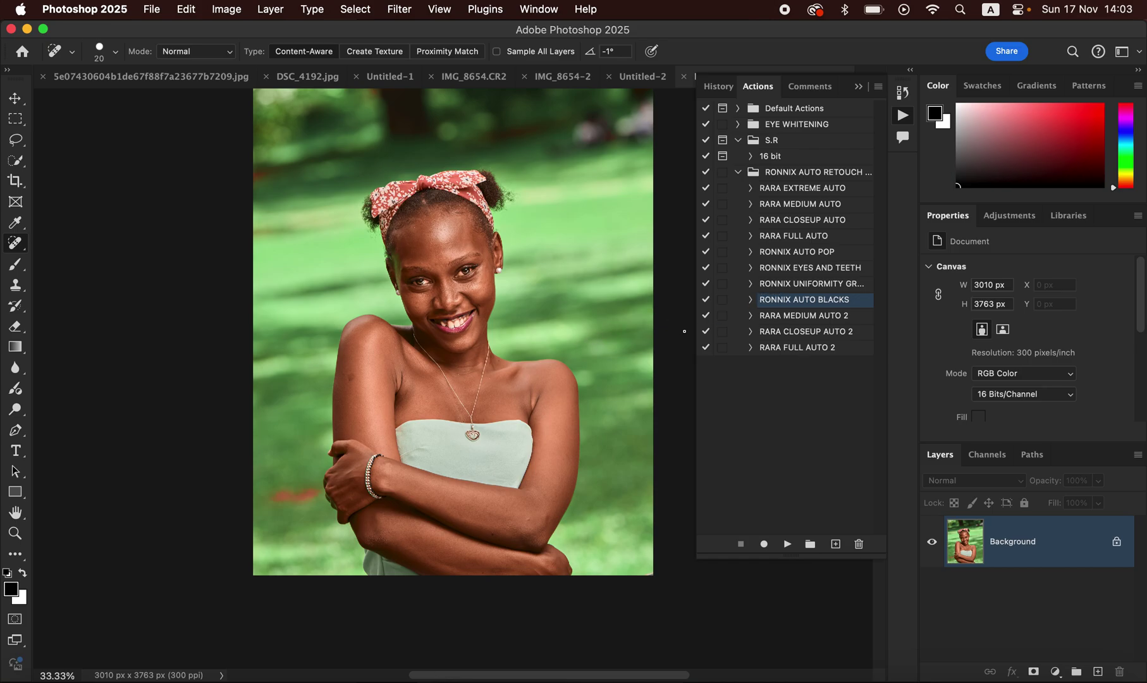
left_click(800, 315)
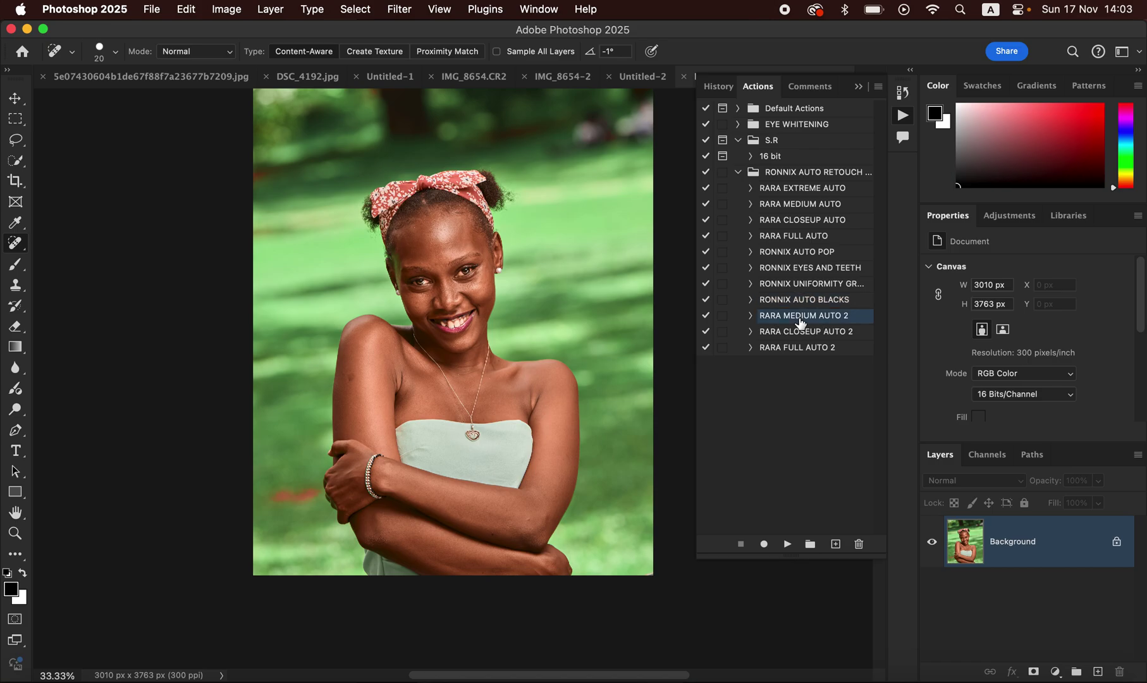
left_click(787, 544)
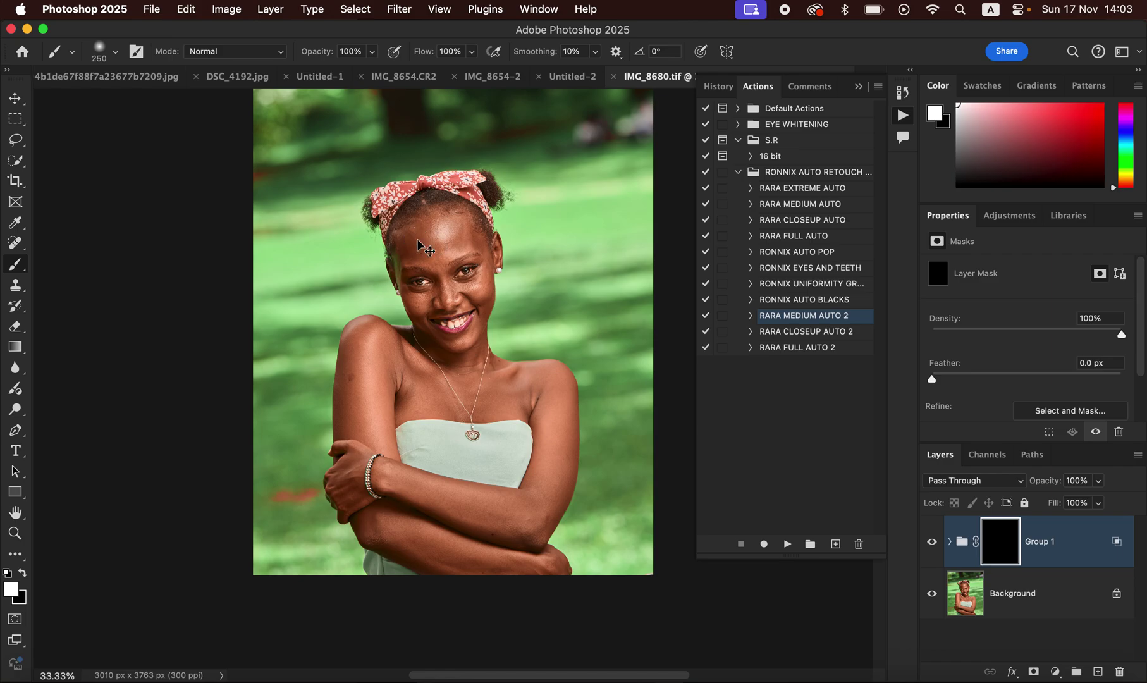
Paint white over the facial skin on the Group 1 mask, reducing the soft brush to 90 px for the smaller areas.
key("super+equal")
mouse_move(393, 168)
left_mouse_down()
mouse_move(428, 188)
mouse_move(455, 174)
mouse_move(463, 157)
mouse_move(430, 150)
mouse_move(388, 169)
mouse_move(456, 150)
mouse_move(485, 165)
mouse_move(397, 184)
mouse_move(378, 202)
mouse_move(378, 178)
mouse_move(373, 194)
mouse_move(469, 170)
left_mouse_up()
key("bracketleft")
key("bracketleft")
key("bracketleft")
key("bracketleft")
mouse_move(504, 206)
left_mouse_down()
mouse_move(485, 249)
mouse_move(484, 174)
mouse_move(495, 182)
mouse_move(452, 187)
mouse_move(424, 207)
left_mouse_up()
mouse_move(404, 262)
left_mouse_down()
mouse_move(413, 260)
mouse_move(388, 251)
mouse_move(406, 261)
mouse_move(397, 275)
mouse_move(418, 255)
left_mouse_up()
key("bracketleft")
mouse_move(476, 314)
left_mouse_down()
mouse_move(440, 322)
mouse_move(409, 294)
left_mouse_up()
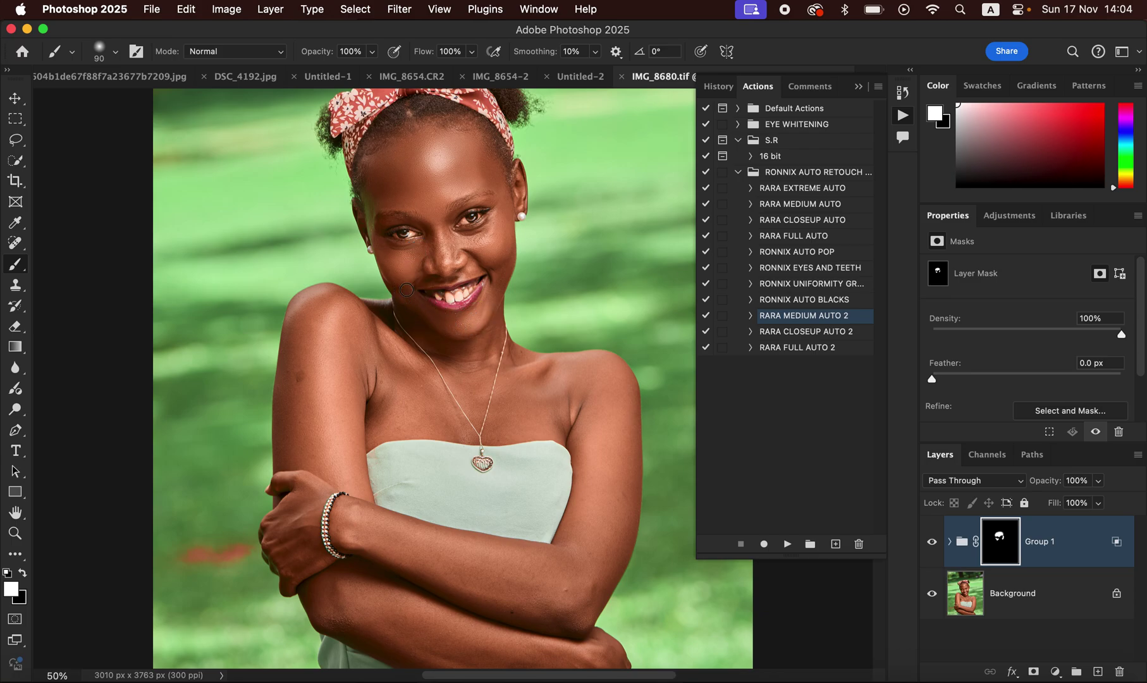
mouse_move(491, 239)
left_mouse_down()
mouse_move(498, 217)
mouse_move(473, 249)
mouse_move(425, 232)
mouse_move(434, 252)
mouse_move(441, 231)
mouse_move(451, 254)
mouse_move(439, 268)
left_mouse_up()
mouse_move(446, 194)
left_mouse_down()
mouse_move(371, 214)
mouse_move(369, 183)
mouse_move(380, 227)
left_mouse_up()
Paint the neck, chest, shoulders and arms white on the Group 1 mask with a brush of about 175 to 200 px.
key("bracketright")
key("bracketright")
key("bracketright")
key("bracketright")
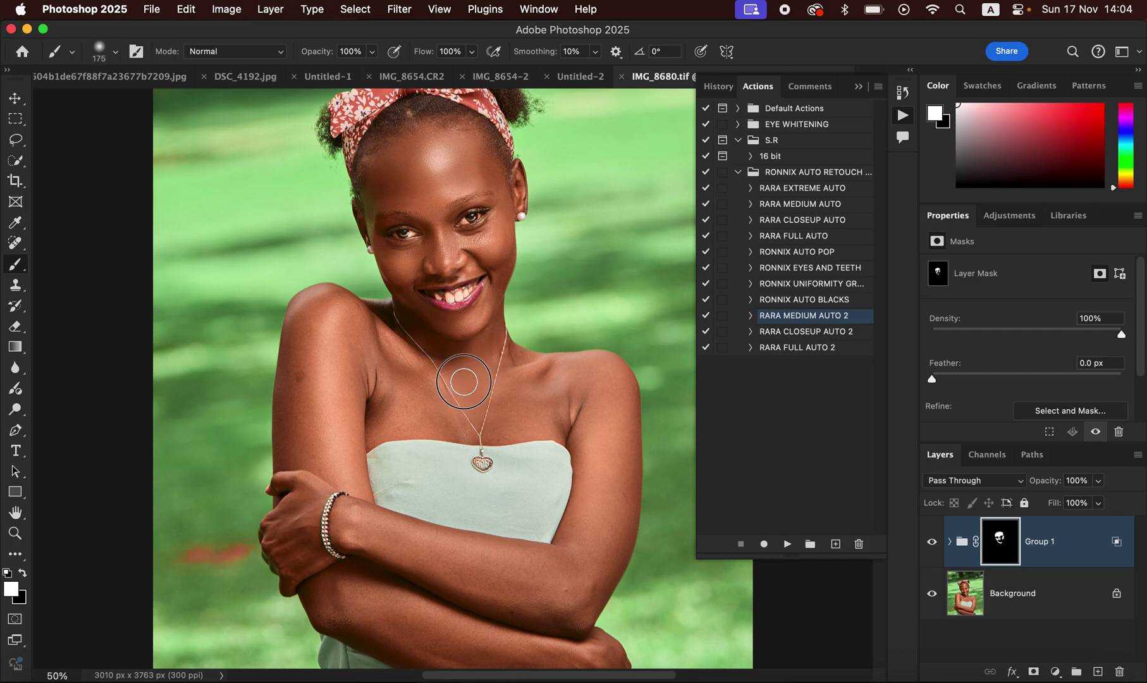
mouse_move(400, 363)
left_mouse_down()
mouse_move(431, 409)
mouse_move(380, 342)
mouse_move(439, 424)
mouse_move(378, 418)
mouse_move(370, 361)
mouse_move(378, 383)
mouse_move(451, 425)
mouse_move(405, 363)
mouse_move(366, 335)
mouse_move(517, 387)
mouse_move(504, 426)
mouse_move(537, 404)
mouse_move(521, 369)
mouse_move(582, 373)
mouse_move(604, 410)
mouse_move(589, 534)
mouse_move(609, 460)
mouse_move(610, 531)
mouse_move(620, 477)
mouse_move(591, 565)
mouse_move(566, 585)
mouse_move(583, 539)
mouse_move(567, 569)
mouse_move(512, 577)
mouse_move(420, 560)
mouse_move(546, 587)
mouse_move(515, 596)
mouse_move(555, 602)
mouse_move(355, 527)
mouse_move(466, 555)
left_mouse_up()
key("bracketright")
key("bracketright")
key("bracketright")
key("bracketleft")
key("bracketleft")
key("bracketright")
key("bracketright")
key("bracketleft")
mouse_move(381, 602)
left_mouse_down()
mouse_move(353, 600)
mouse_move(468, 641)
mouse_move(384, 632)
mouse_move(423, 641)
left_mouse_up()
Paint the remaining skin on the forearms and shoulder white on the Group 1 mask with a 125 px brush.
key("super+minus")
key("super+plus")
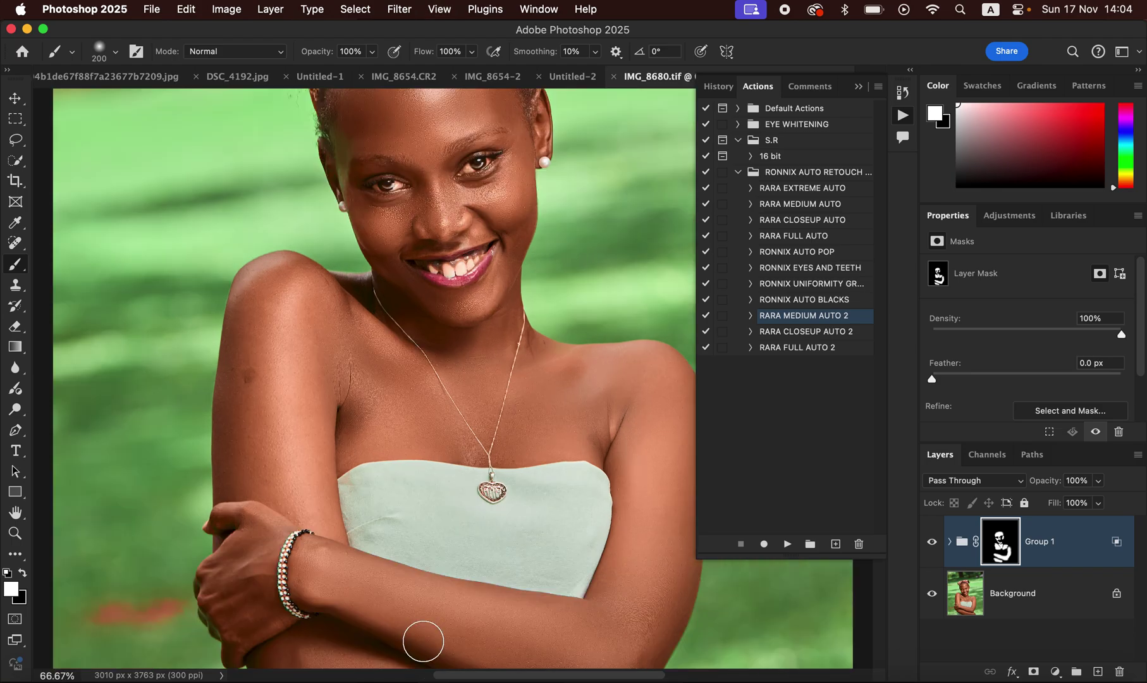
left_click_drag(506, 510, 507, 339)
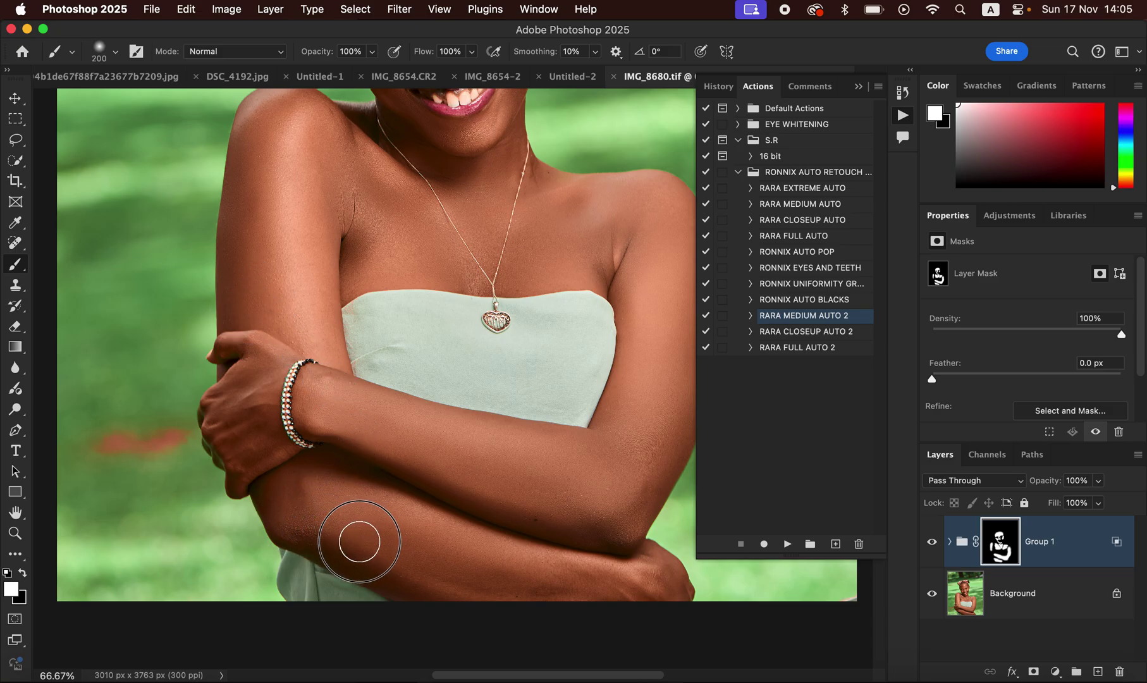
key("bracketleft")
key("bracketleft")
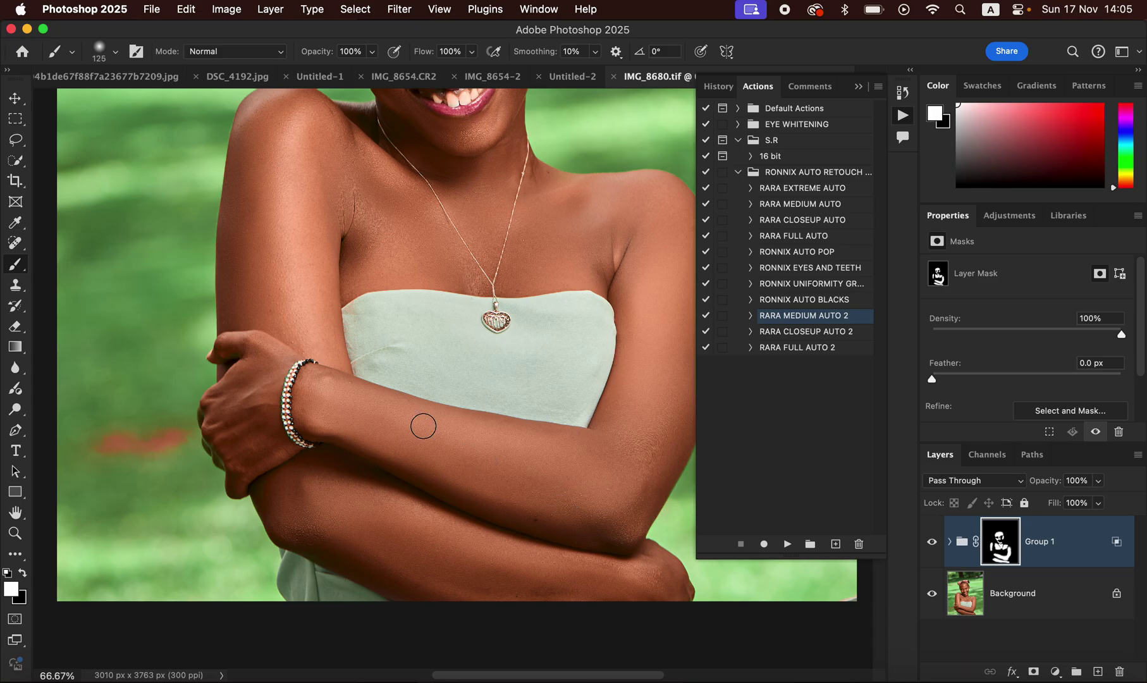
key("bracketleft")
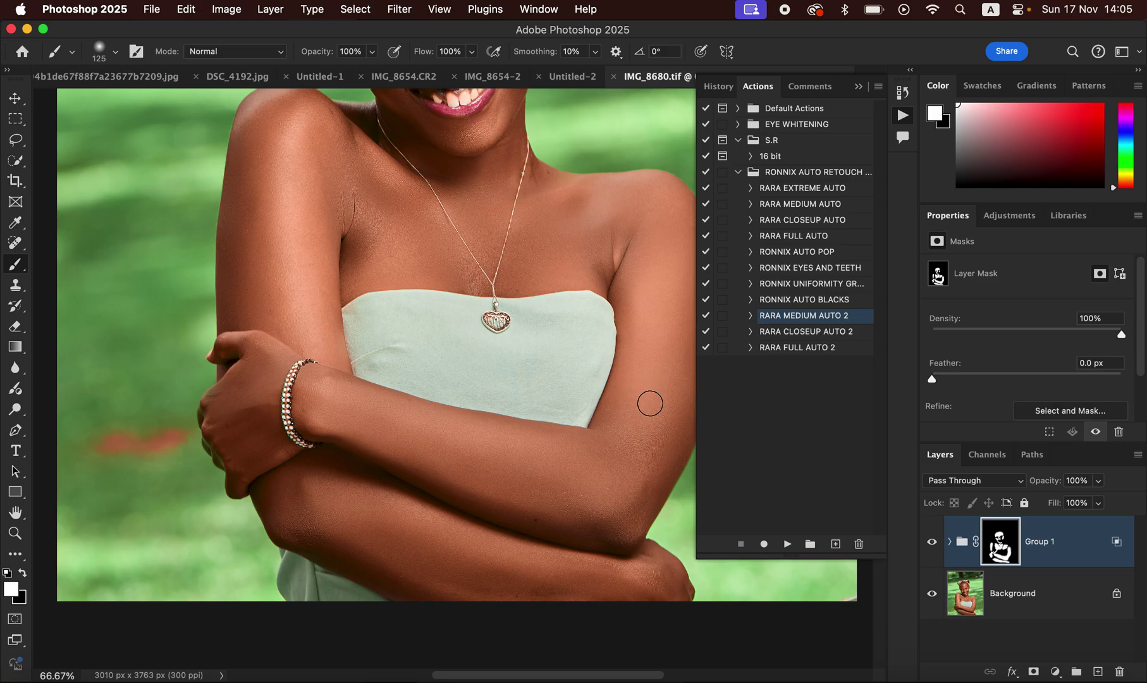
scroll(513, 193, "up", 5)
left_click_drag(343, 278, 304, 241)
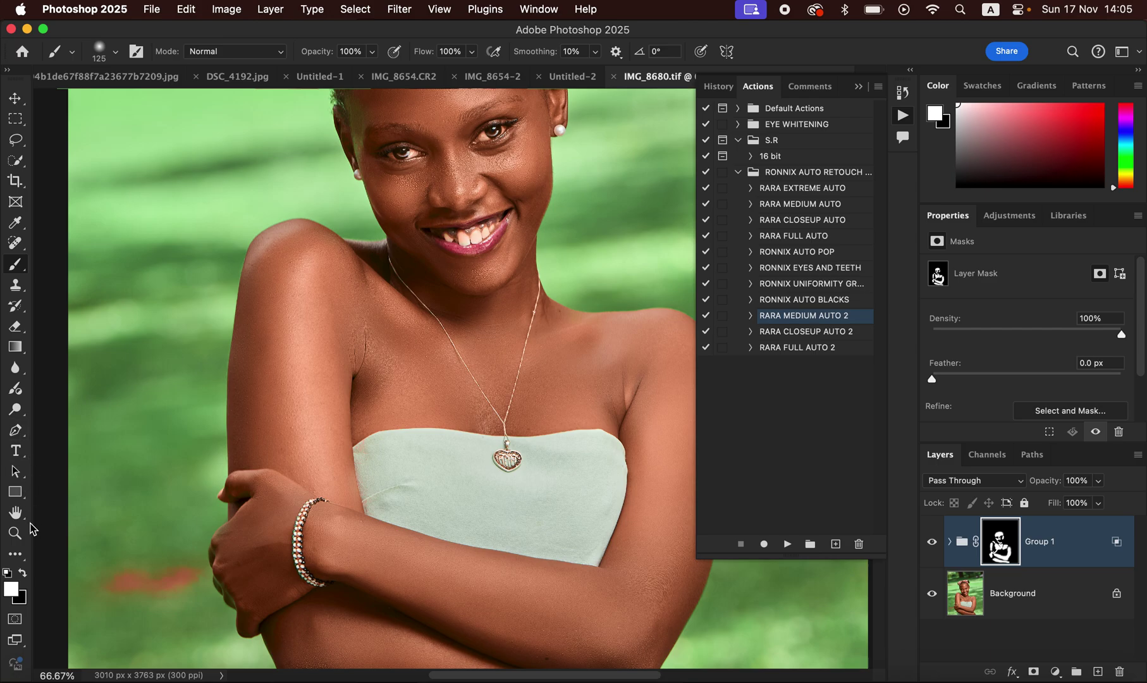
Switch the brush colour to black and paint over the raised shoulder and the hand beside the bracelet on the Group 1 mask.
left_click(19, 556)
left_click(24, 573)
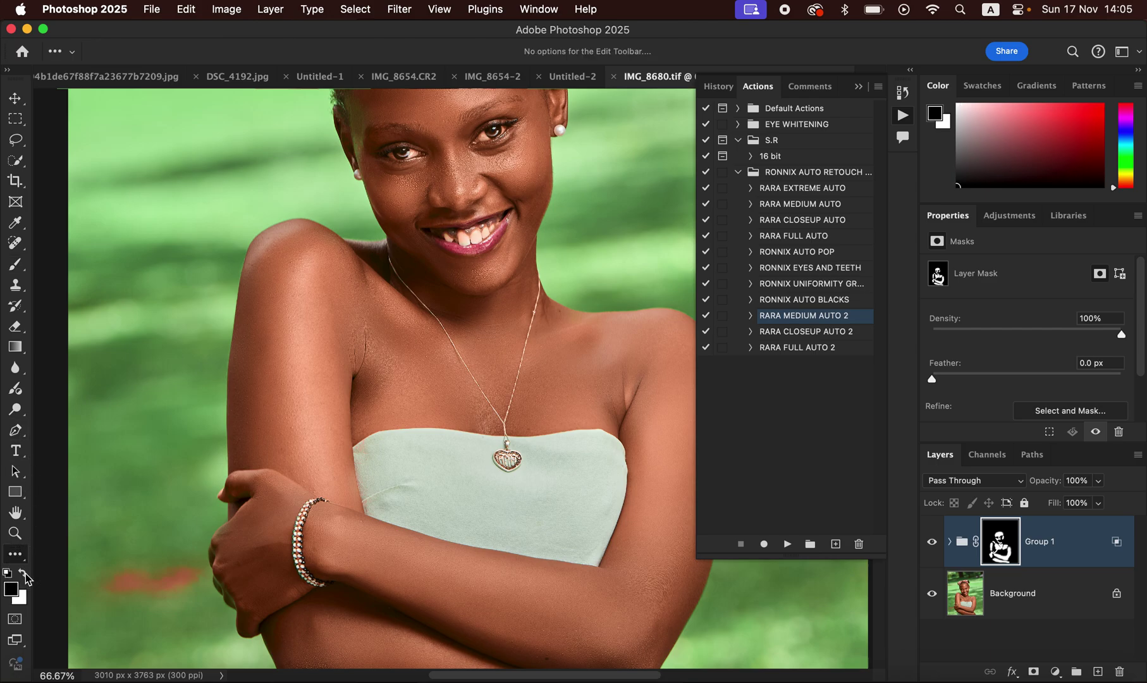
left_click(16, 266)
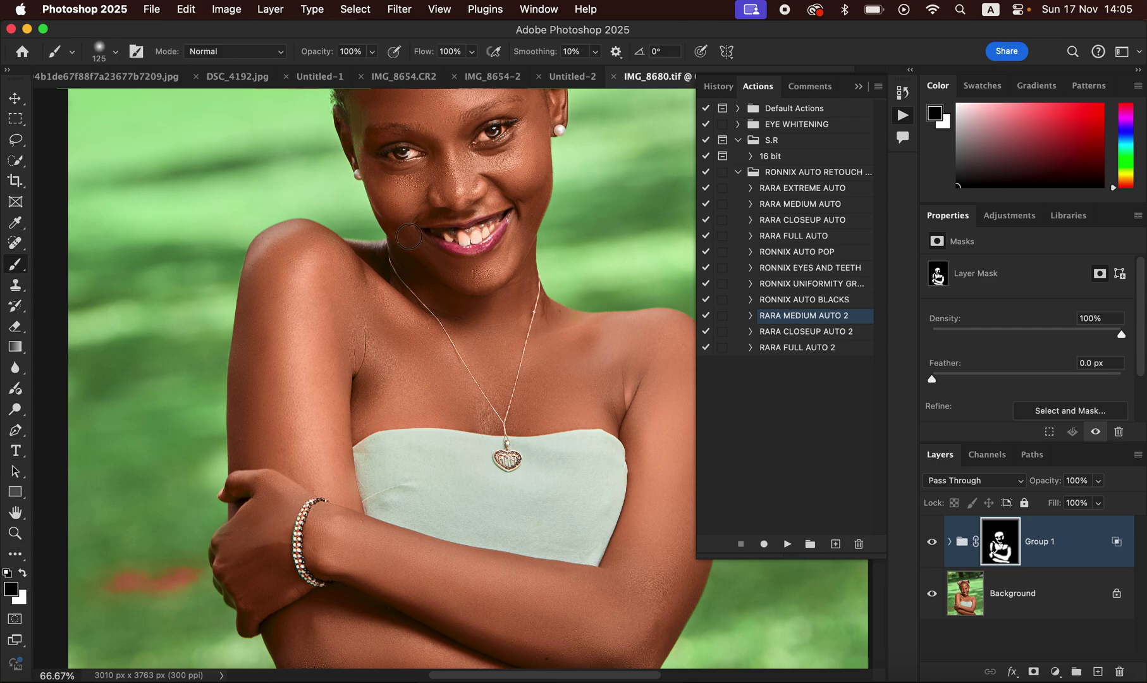
mouse_move(310, 244)
left_mouse_down()
mouse_move(300, 234)
mouse_move(268, 250)
left_mouse_up()
mouse_move(239, 541)
left_mouse_down()
mouse_move(232, 532)
mouse_move(279, 536)
left_mouse_up()
key("super+minus")
key("super+minus")
key("super+minus")
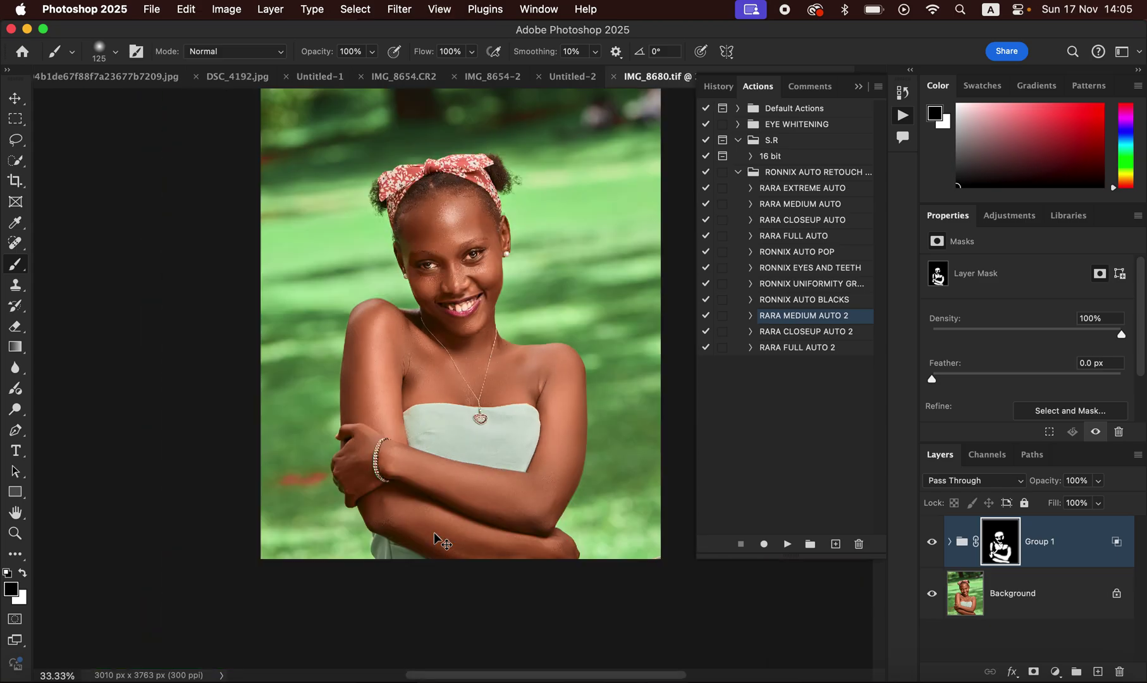
key("super+plus")
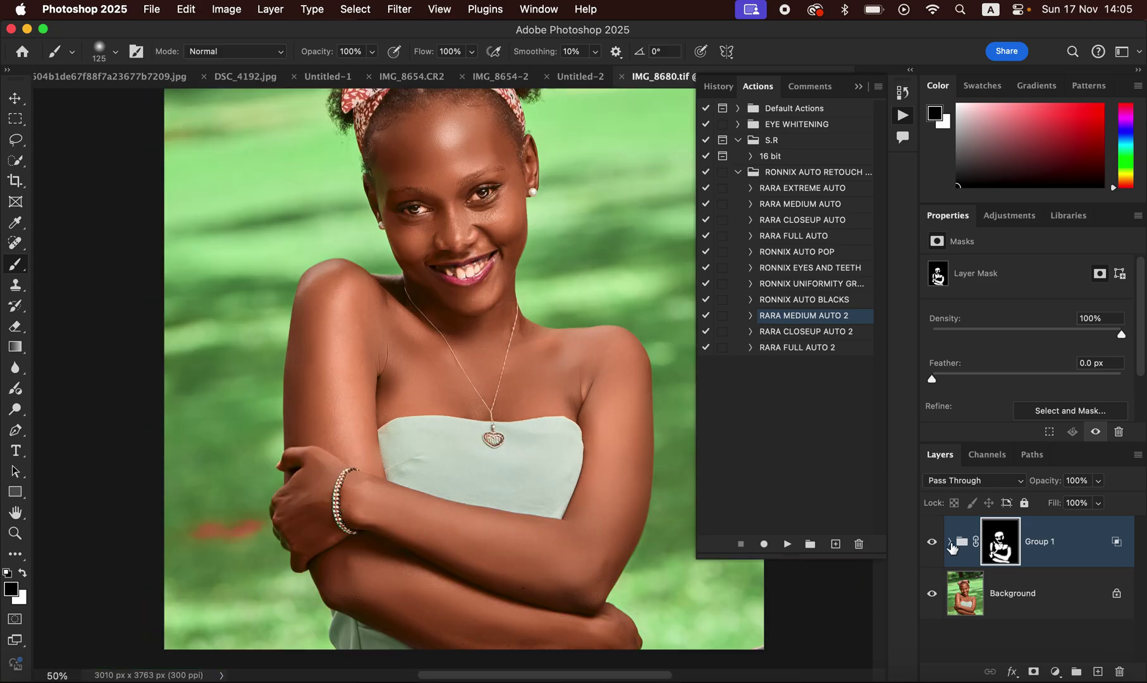
Compare the portrait with Group 1 hidden and shown.
left_click(931, 543)
left_click(931, 542)
left_click(932, 542)
Make white the foreground colour and play the RONNIX EYES AND TEETH action.
key("x")
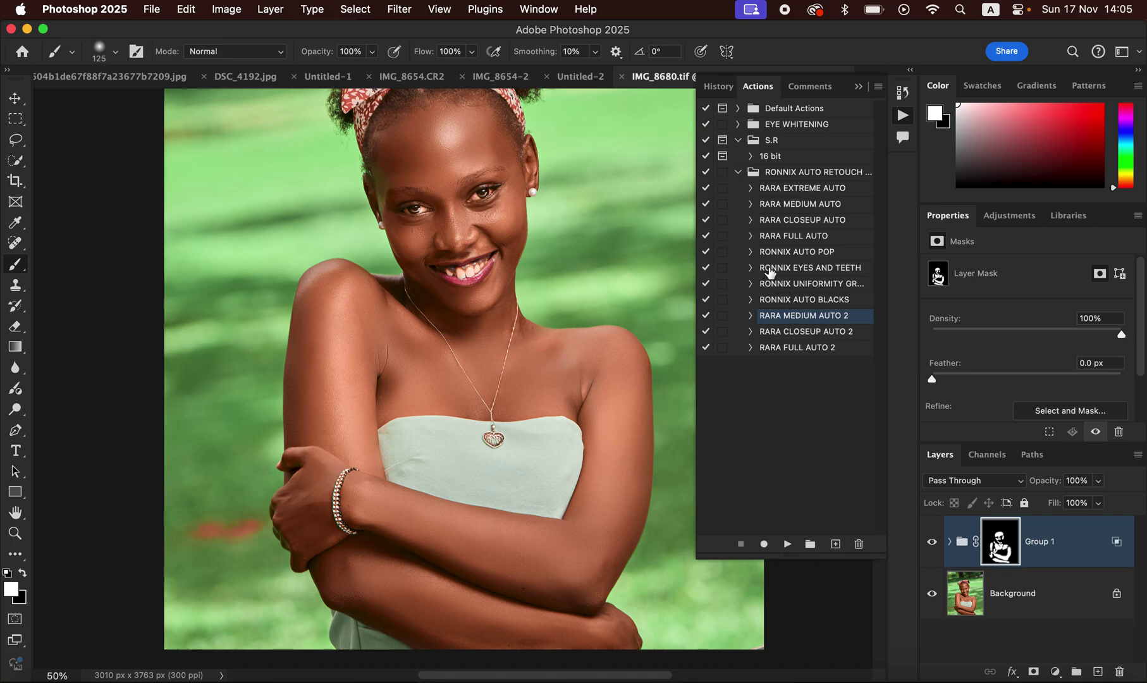
left_click(806, 271)
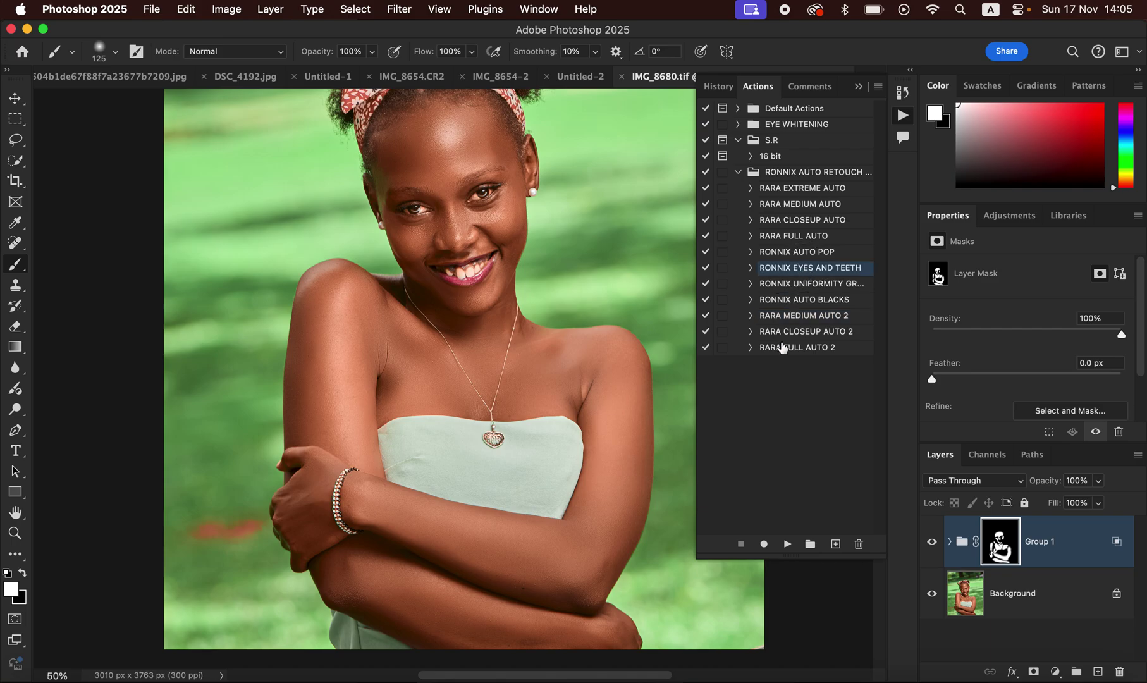
left_click(785, 544)
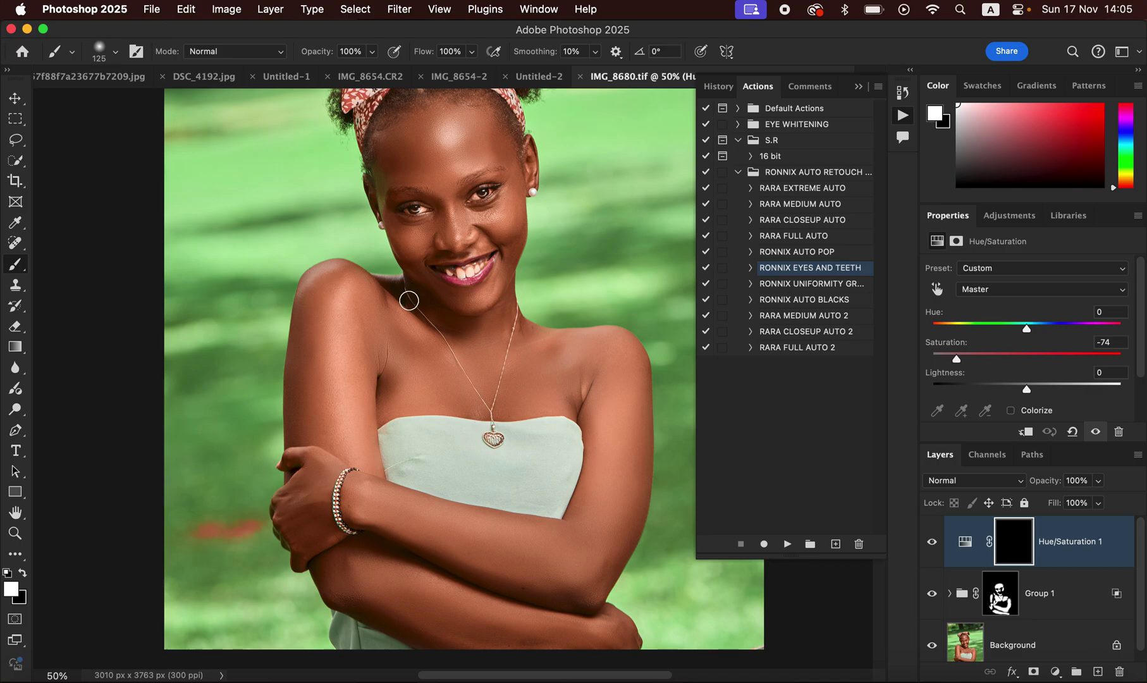
Paint white over both eyes on the Hue/Saturation 1 mask with a 35 px brush.
key("super+plus")
key("super+plus")
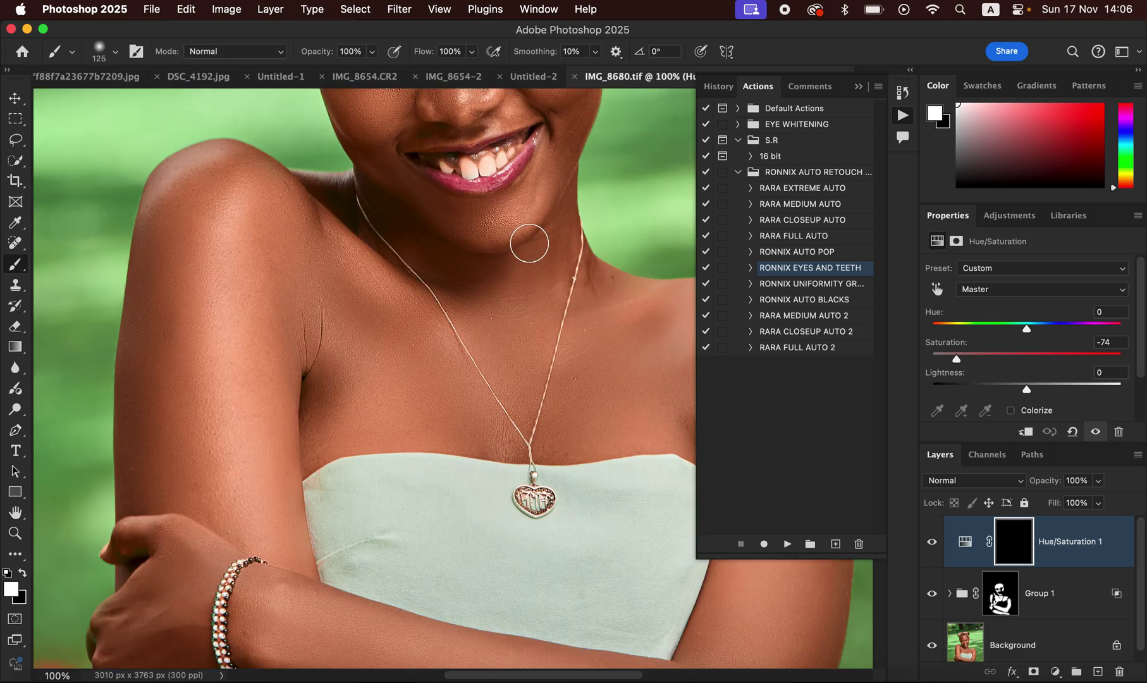
scroll(528, 238, "up", 4)
scroll(529, 243, "up", 2)
key("bracketleft")
key("bracketleft")
key("bracketleft")
key("bracketleft")
key("bracketleft")
key("bracketleft")
key("bracketleft")
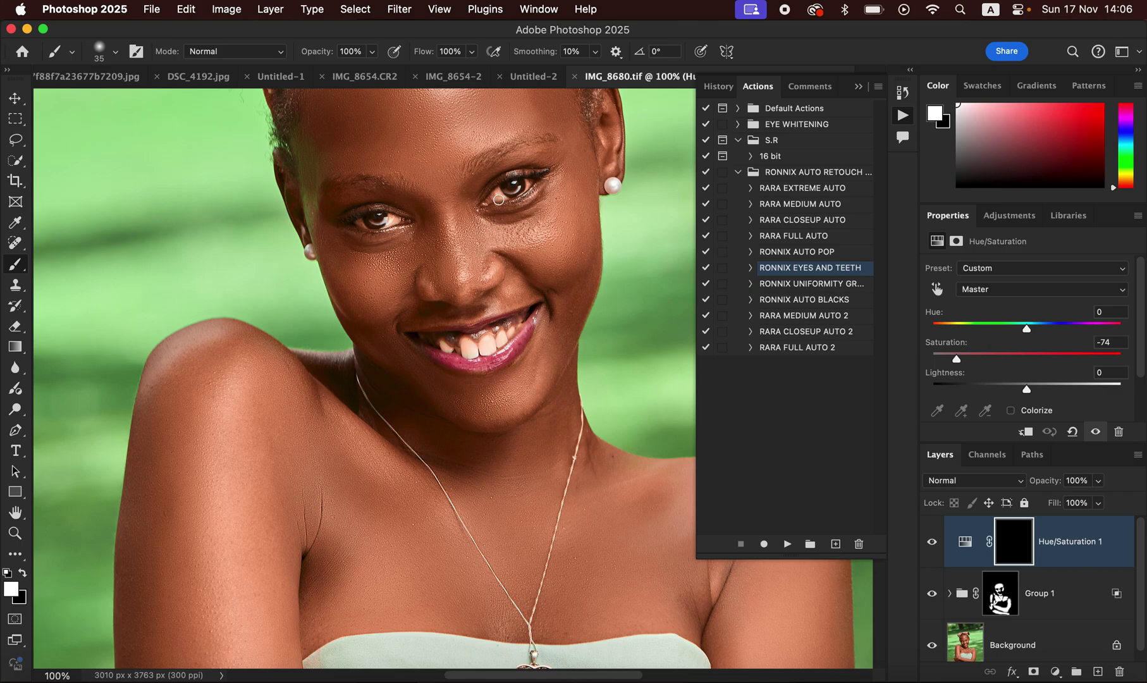
left_click_drag(498, 193, 525, 179)
left_click_drag(360, 221, 387, 217)
Paint white over the teeth on the Hue/Saturation 1 mask with a smaller brush.
scroll(446, 349, "up", 2)
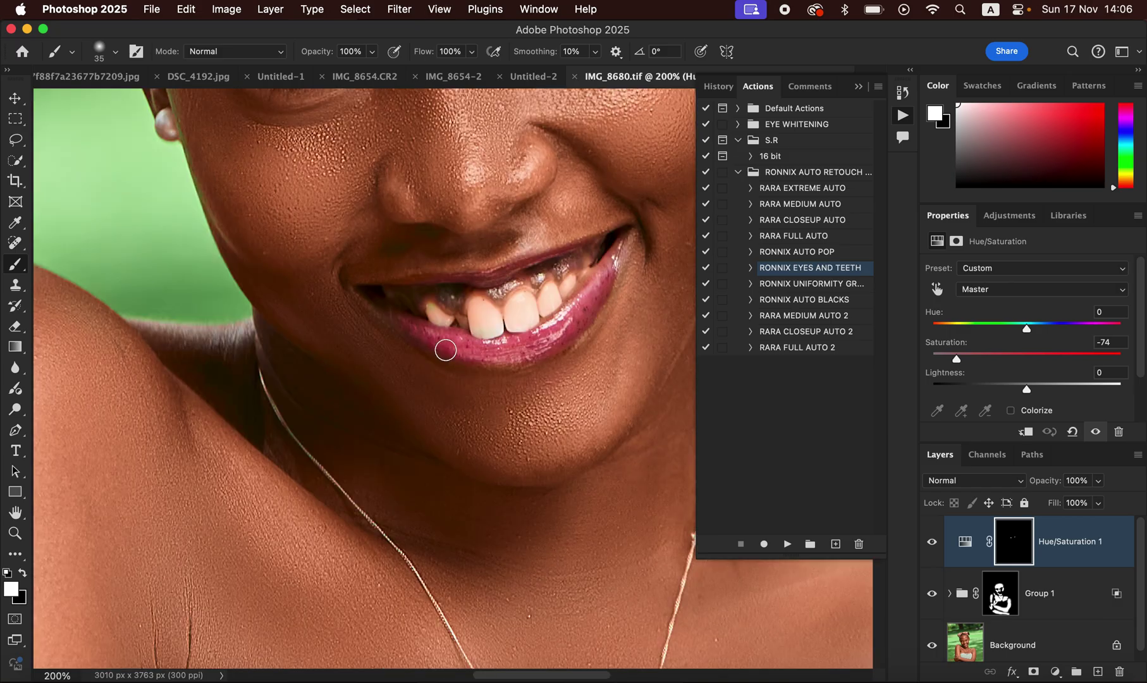
scroll(442, 348, "up", 3)
key("bracketleft")
key("bracketleft")
key("bracketleft")
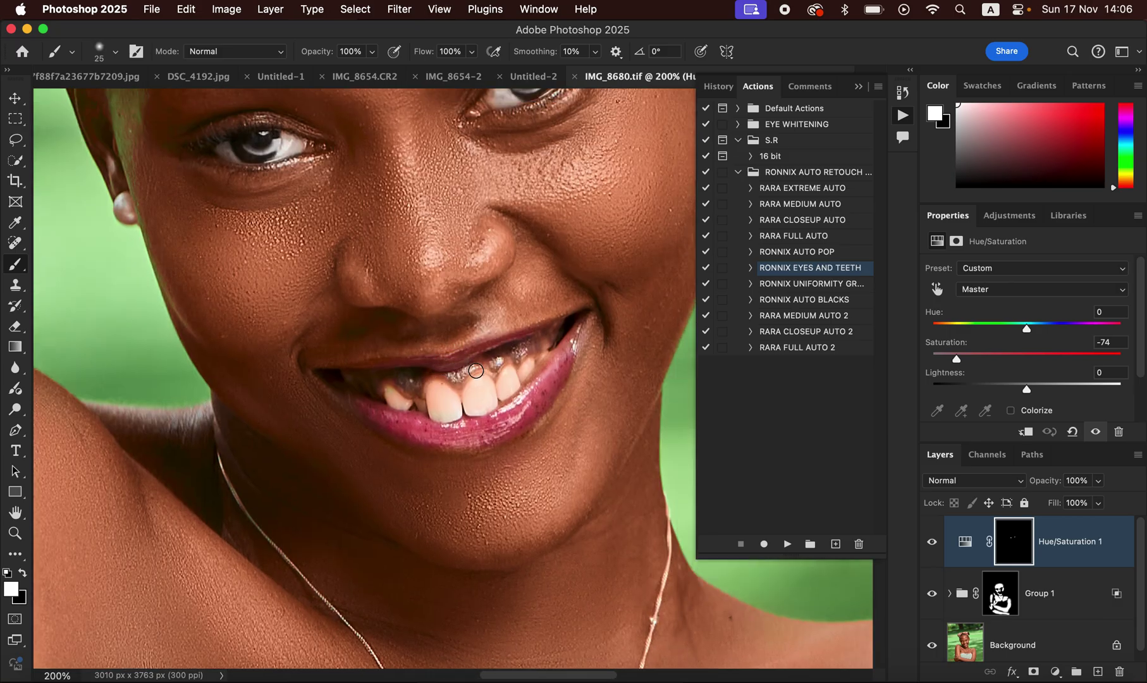
mouse_move(478, 387)
left_mouse_down()
mouse_move(468, 409)
mouse_move(485, 385)
mouse_move(486, 403)
mouse_move(476, 399)
mouse_move(482, 383)
mouse_move(507, 379)
mouse_move(508, 392)
mouse_move(527, 369)
mouse_move(456, 409)
mouse_move(438, 393)
mouse_move(445, 413)
mouse_move(434, 392)
mouse_move(439, 416)
mouse_move(434, 392)
mouse_move(455, 405)
mouse_move(390, 393)
mouse_move(478, 405)
mouse_move(534, 362)
left_mouse_up()
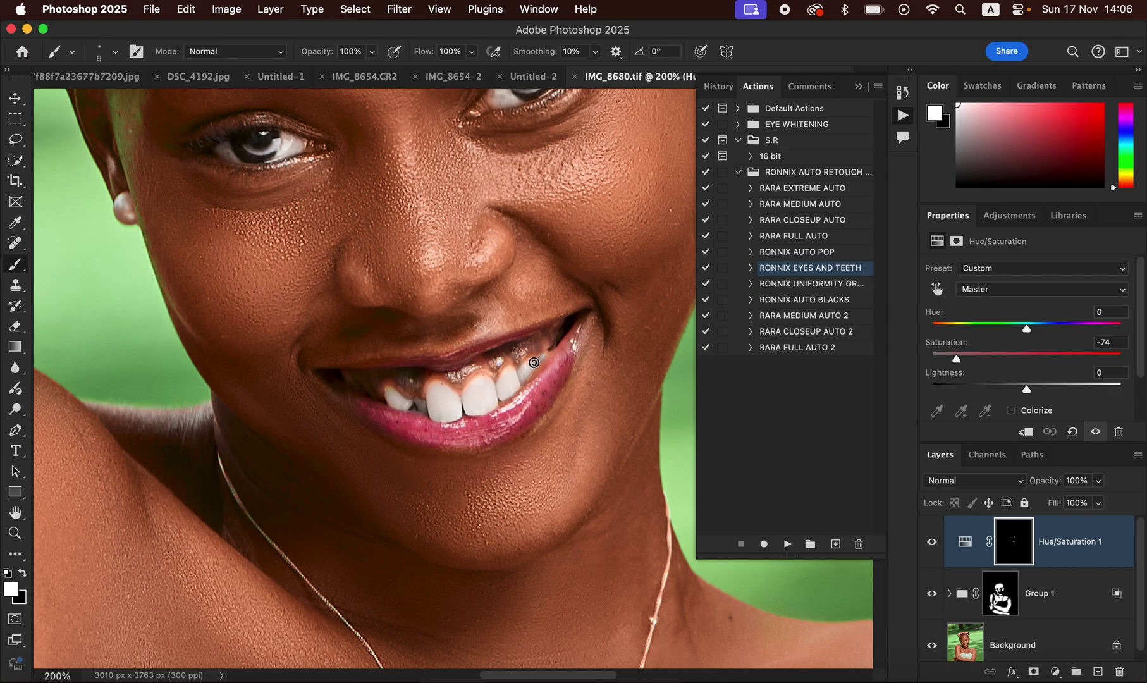
Lower the Hue/Saturation 1 layer's opacity to 80%.
key("super+minus")
key("super+minus")
key("super+minus")
key("super+minus")
key("super+minus")
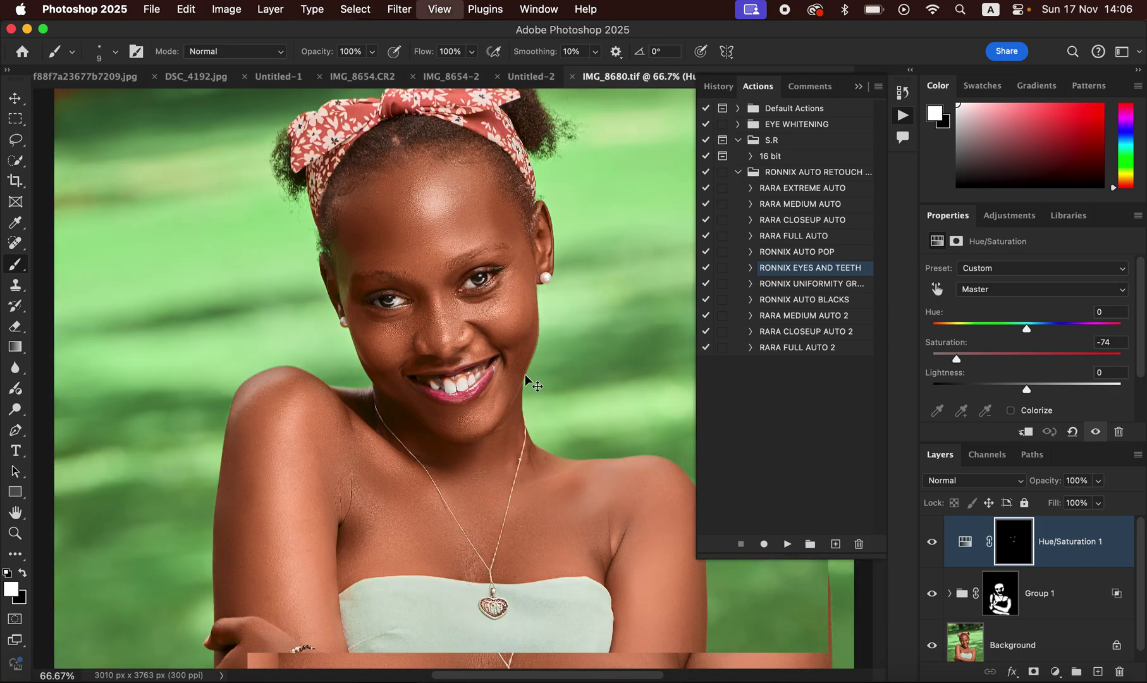
key("super+plus")
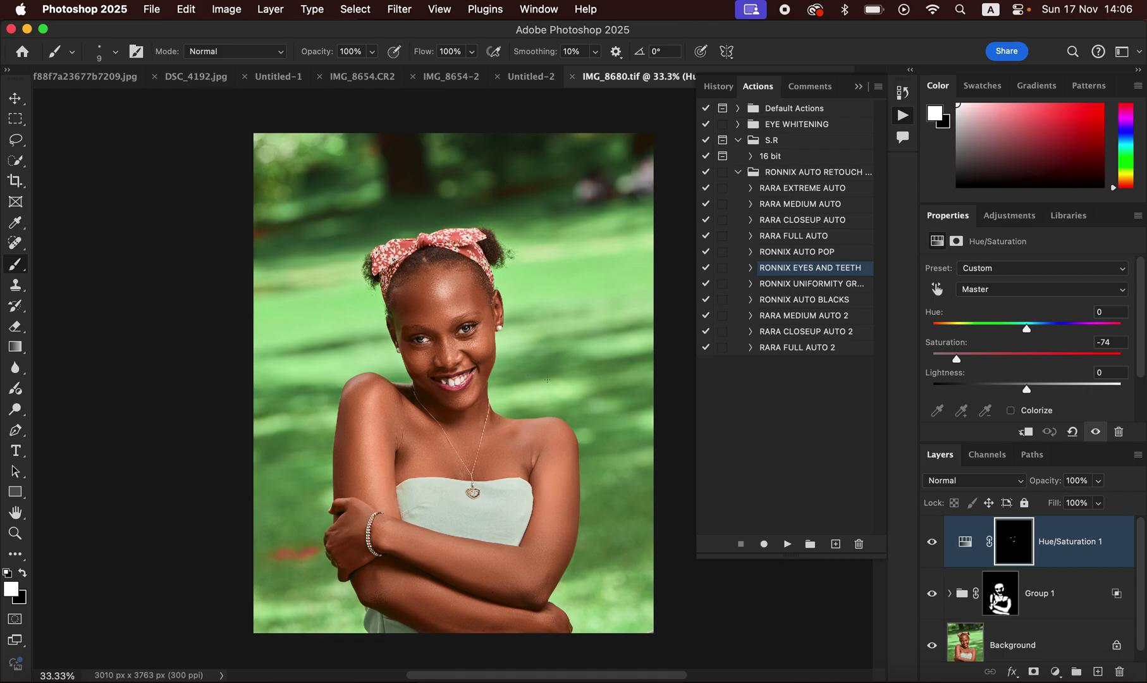
left_click(1099, 481)
left_click_drag(1102, 500, 1085, 503)
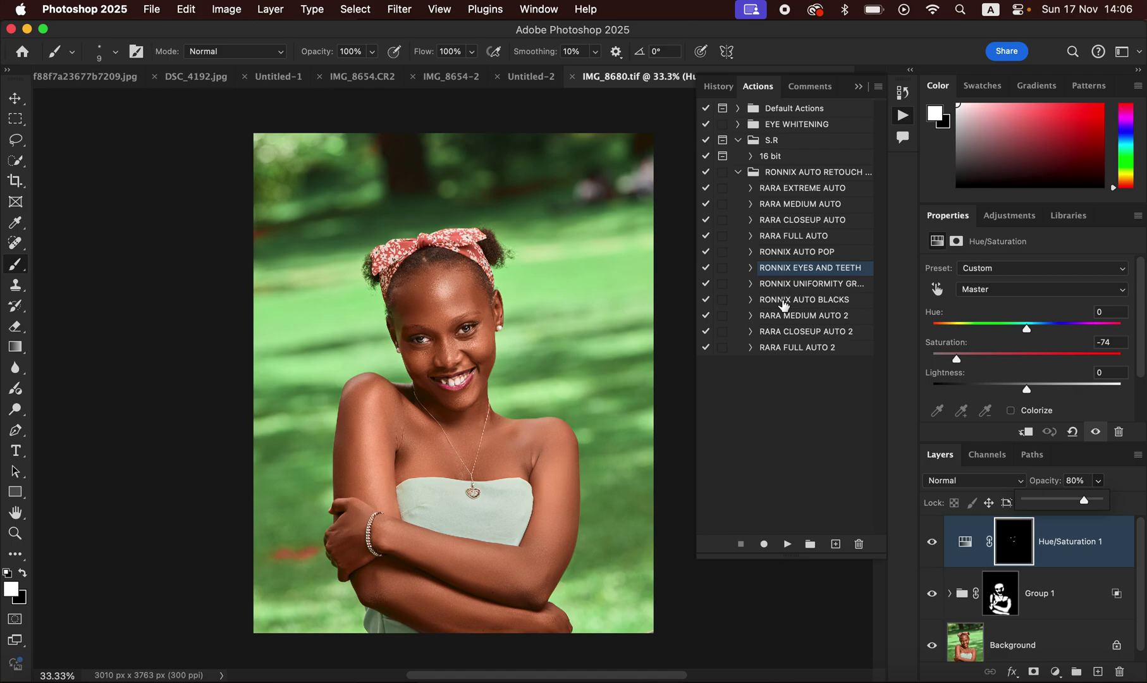
Play the RONNIX AUTO BLACKS action and compare the portrait with its layer group hidden and shown.
left_click(805, 303)
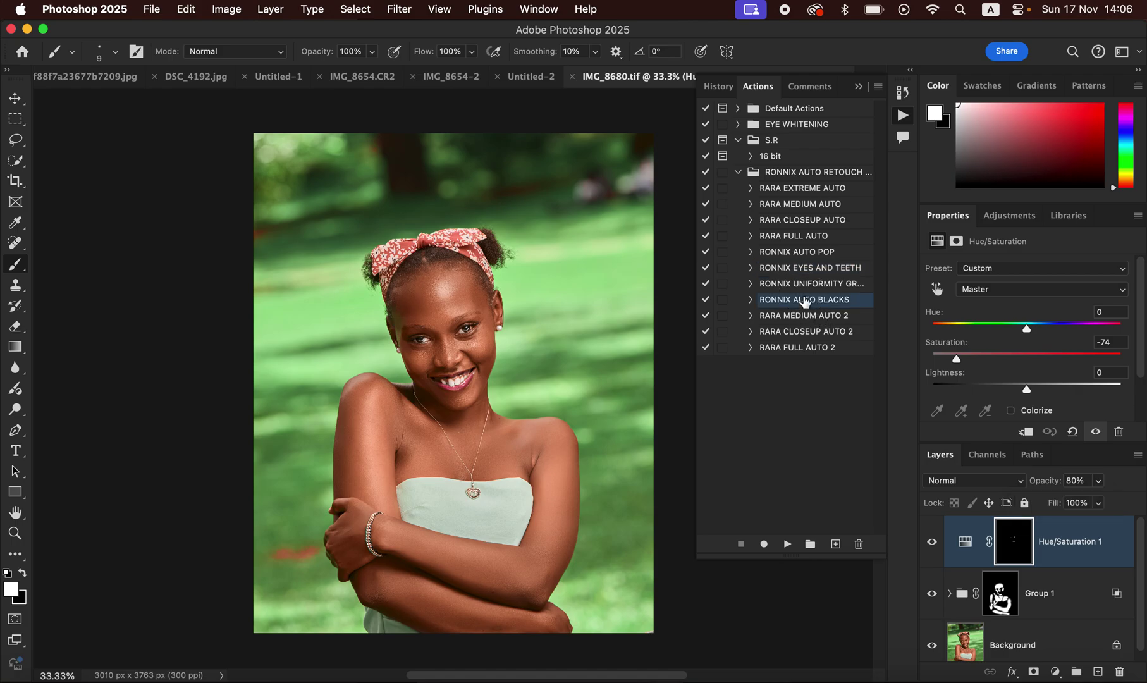
left_click(787, 543)
left_click(930, 525)
left_click(930, 525)
left_click(930, 525)
left_click(930, 525)
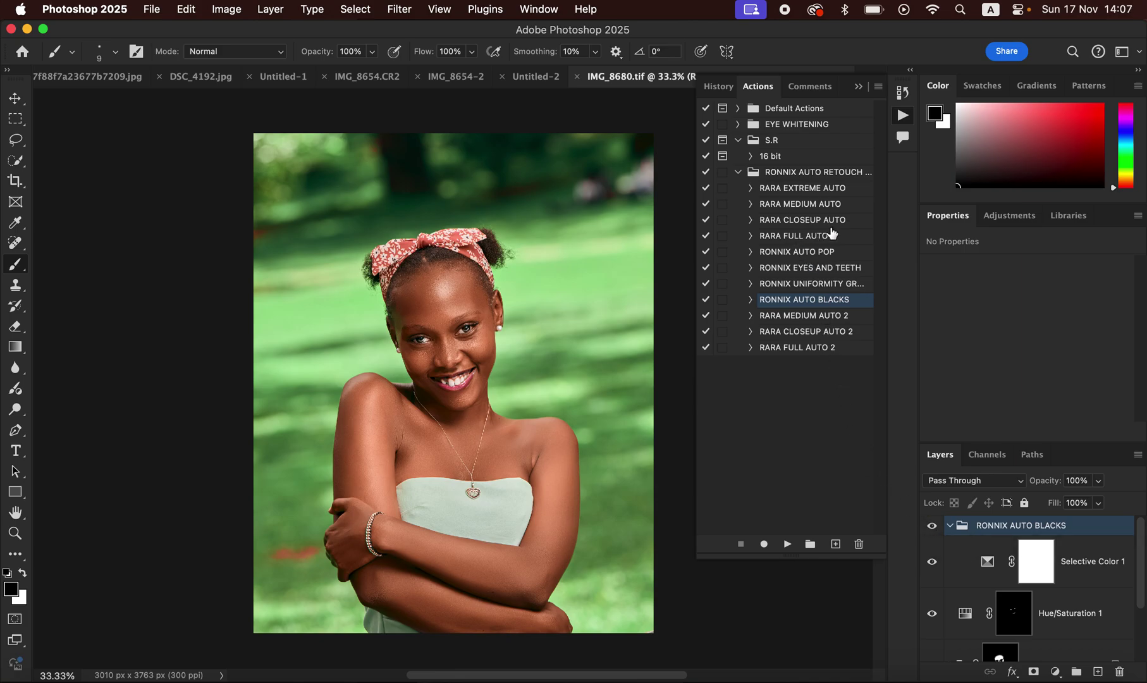
Play the RONNIX AUTO POP action and compare the portrait with the new group hidden and shown.
left_click(803, 253)
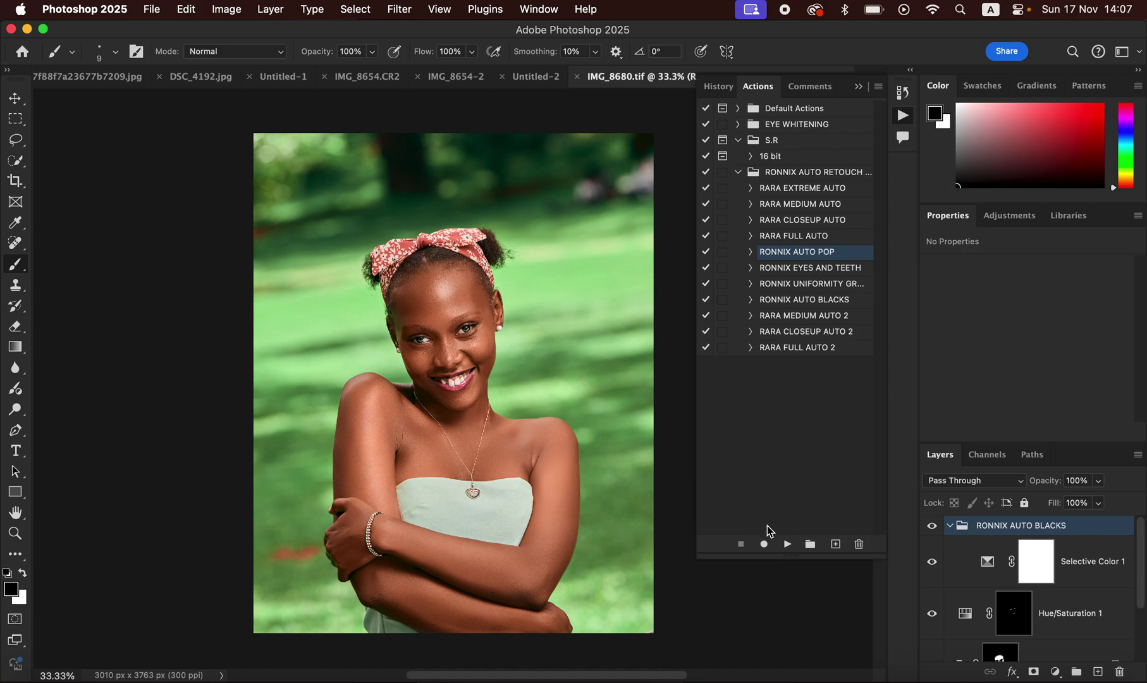
left_click(786, 543)
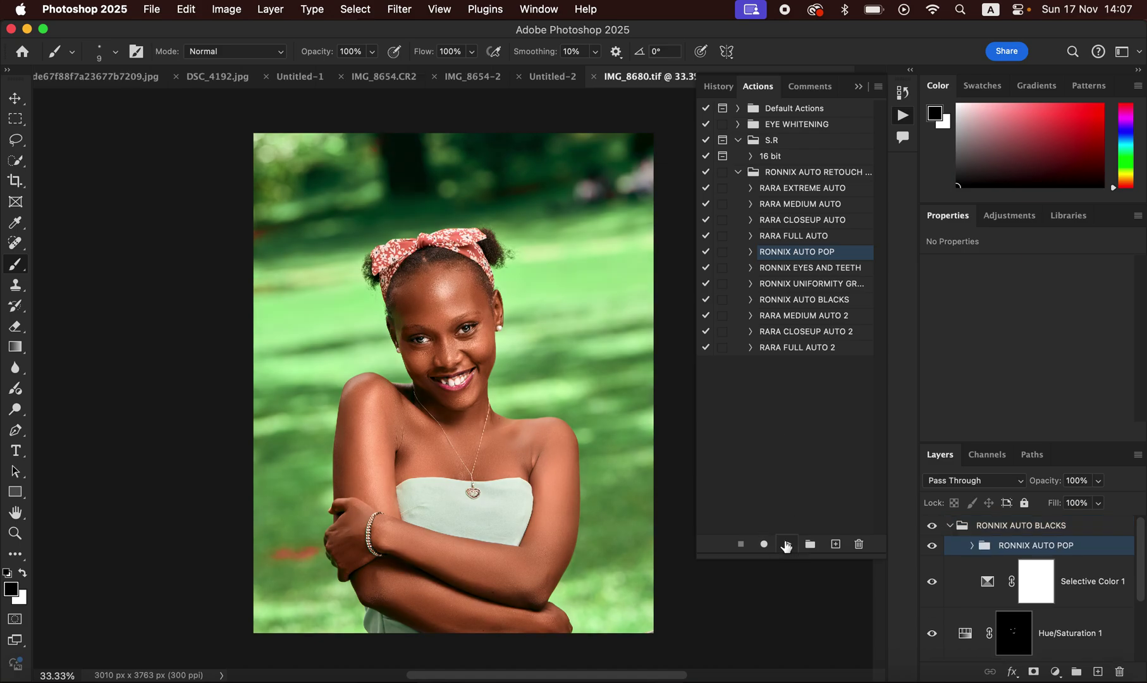
left_click(930, 551)
left_click(931, 552)
left_click(931, 551)
left_click(931, 552)
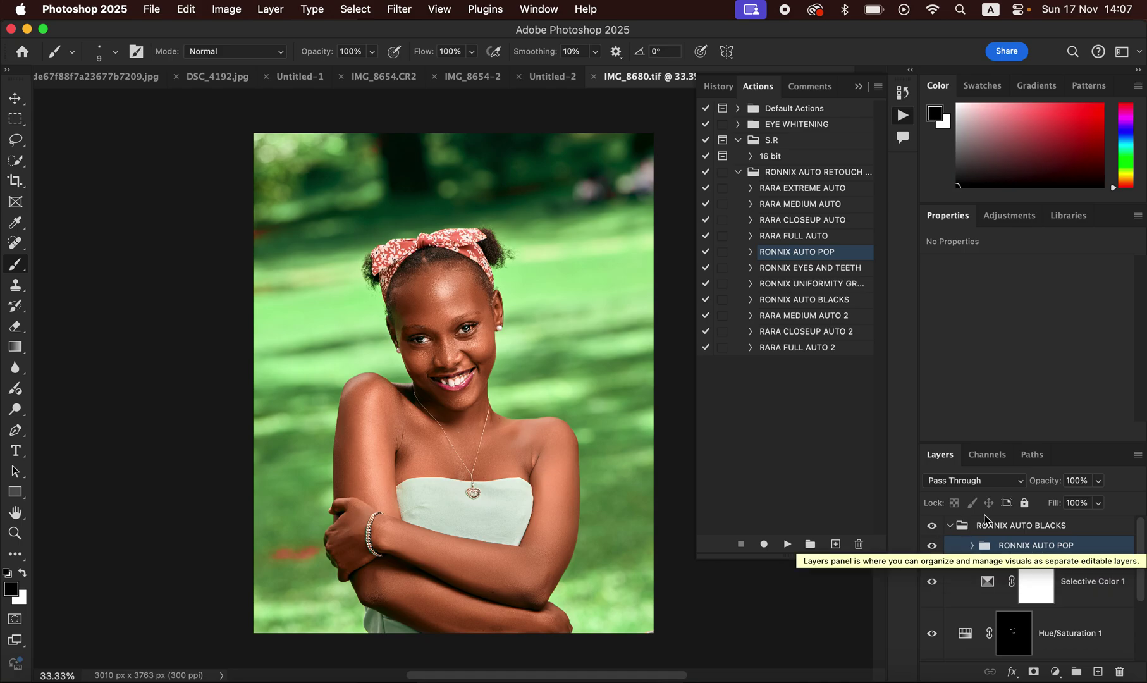
Collapse the RONNIX AUTO BLACKS group and compare the original Background with the fully retouched portrait.
left_click(951, 526)
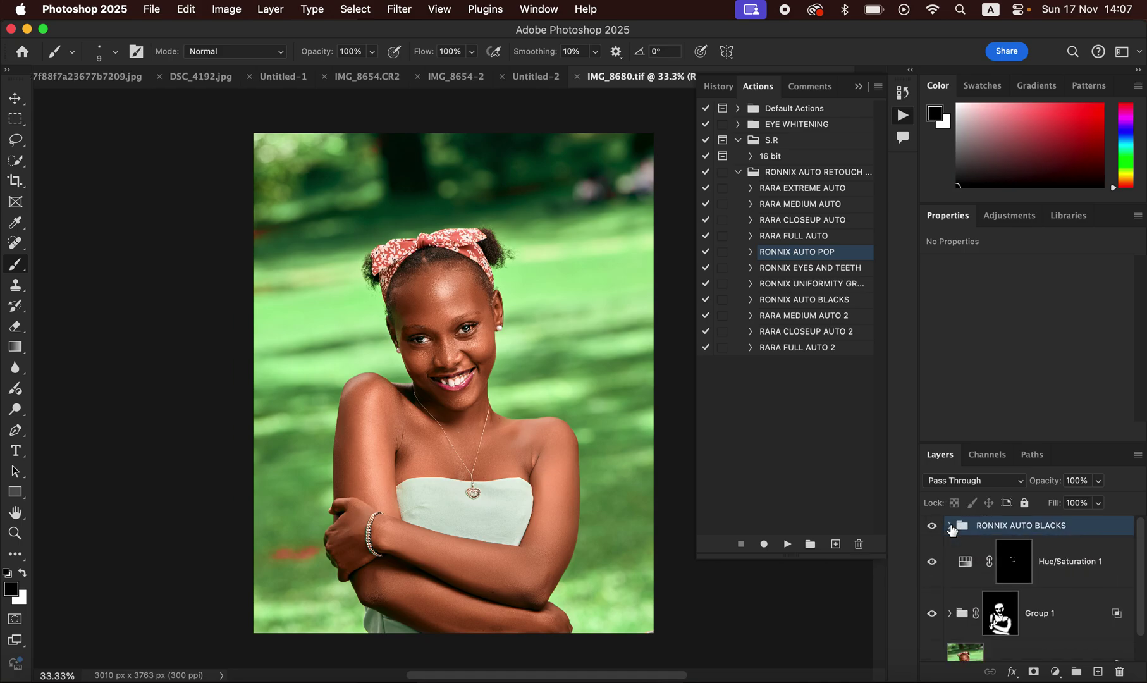
scroll(1011, 563, "down", 2)
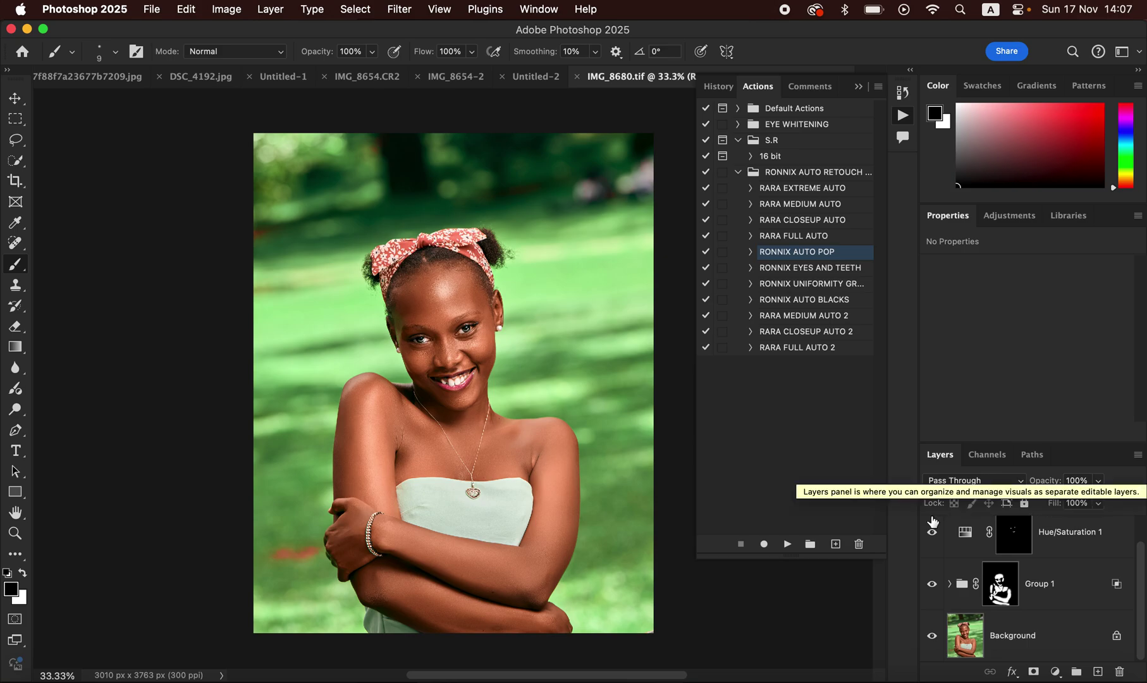
left_click(932, 636, "alt")
left_click(933, 636, "alt")
left_click(933, 636, "alt")
left_click(933, 636, "alt")
left_click(933, 636, "alt")
left_click(933, 636, "alt")
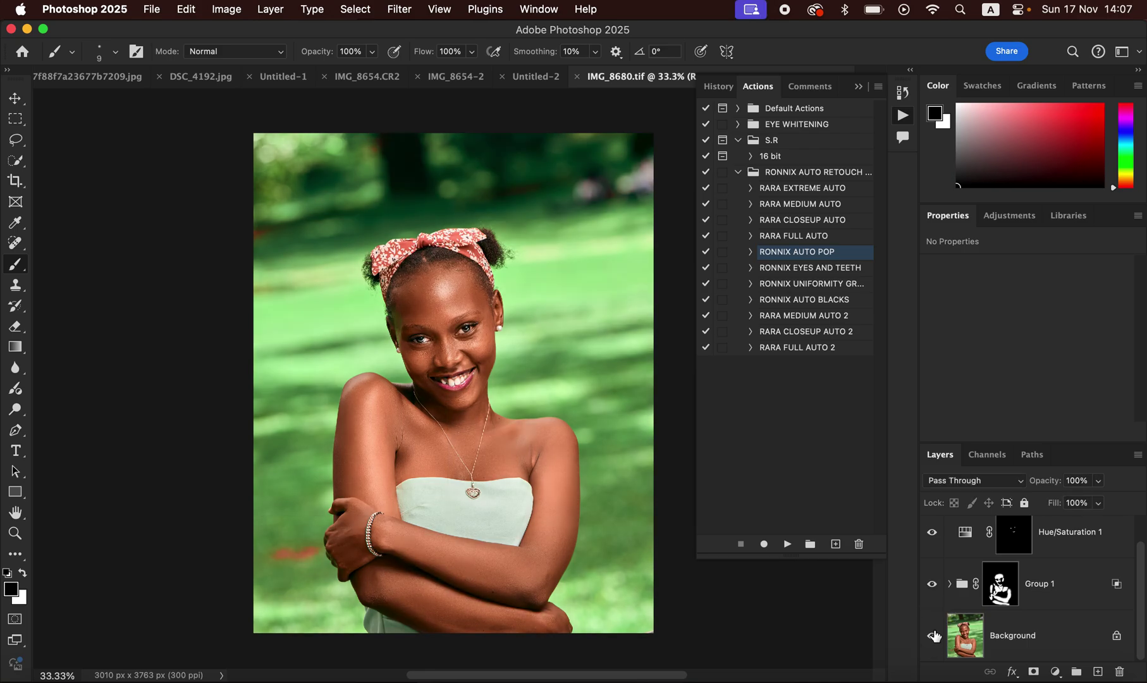